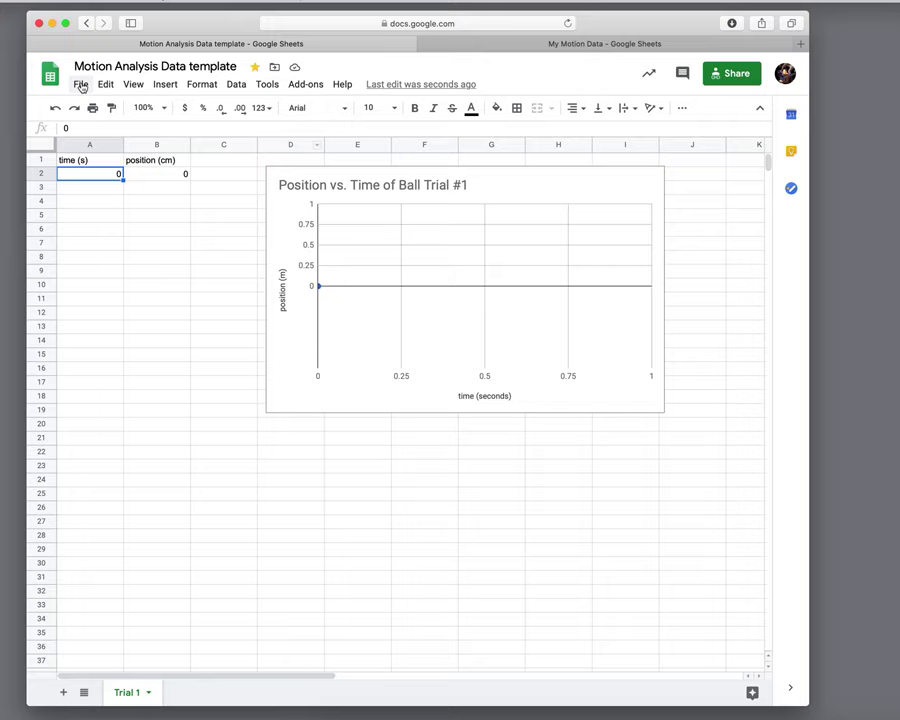
- Choose Make a copy for the Motion Analysis Data template from the File menu
left_click(81, 85)
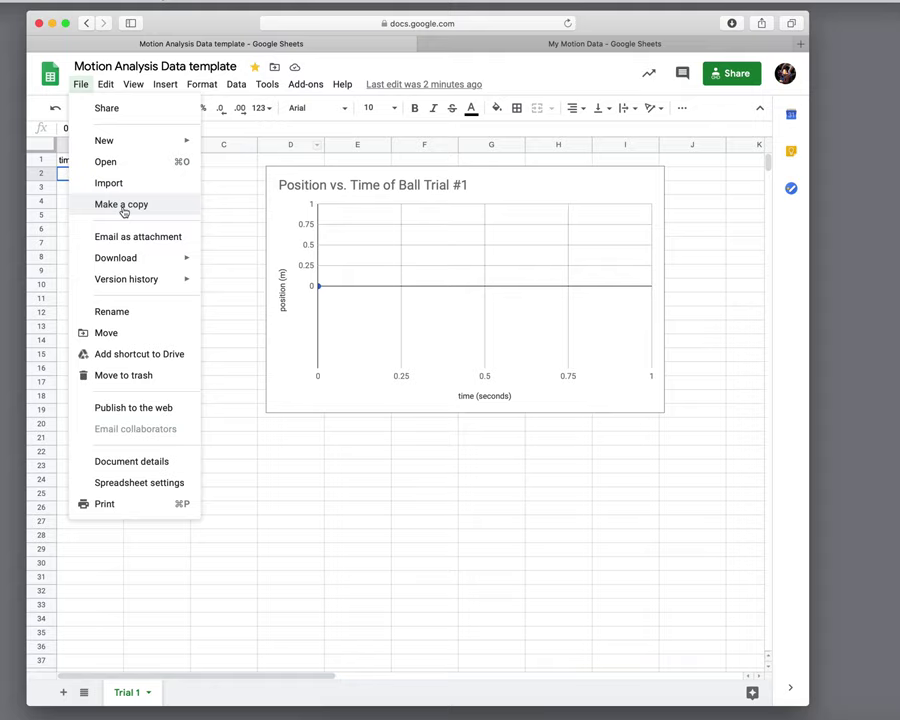
mouse_move(125, 259)
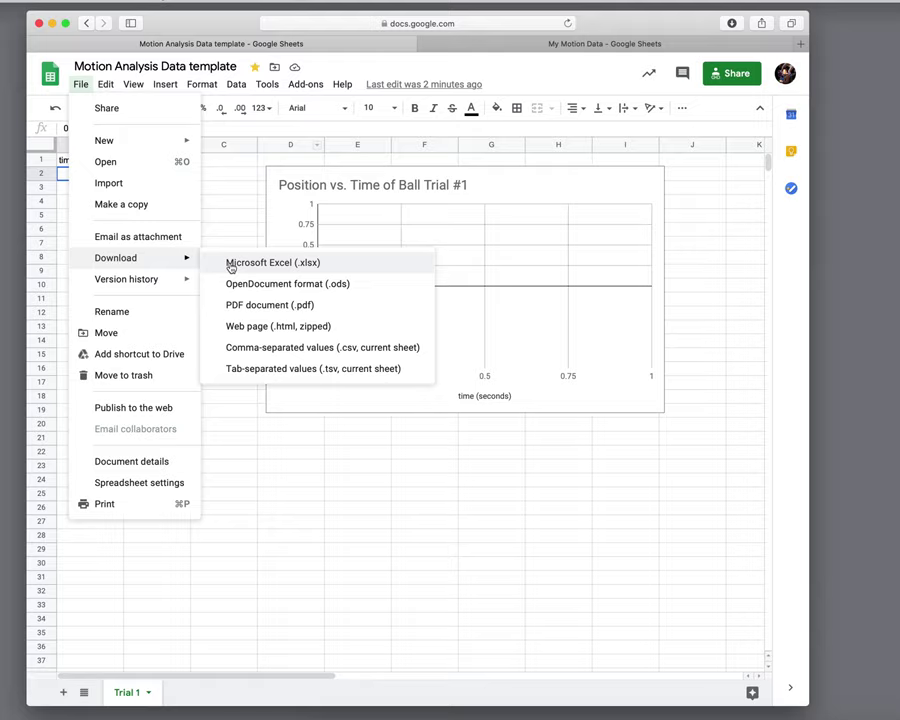
- Name the template copy 'MY DATA for Motion'
left_click(118, 205)
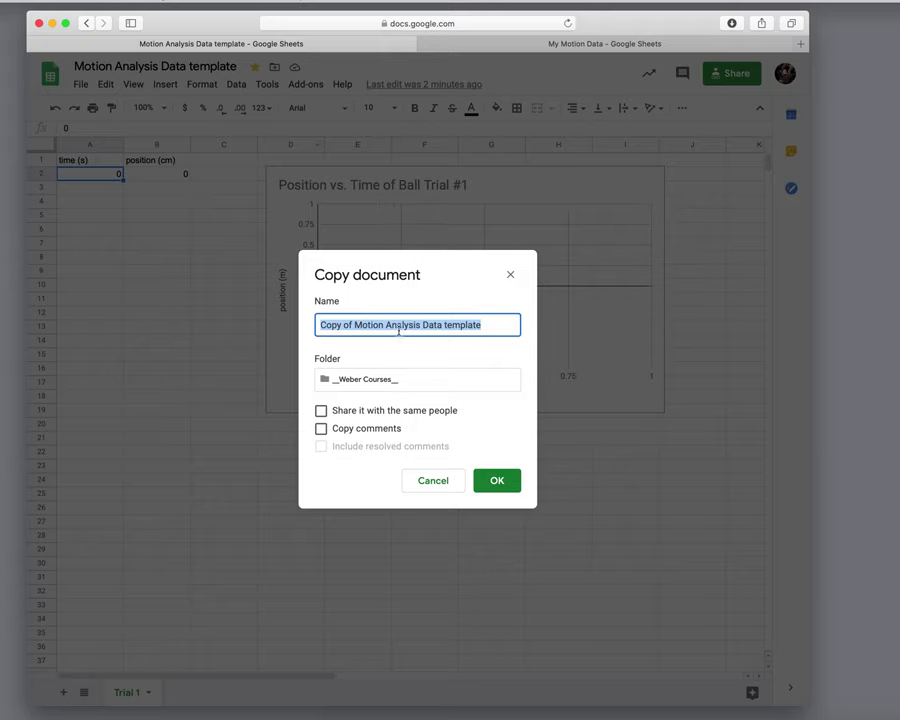
type("MY")
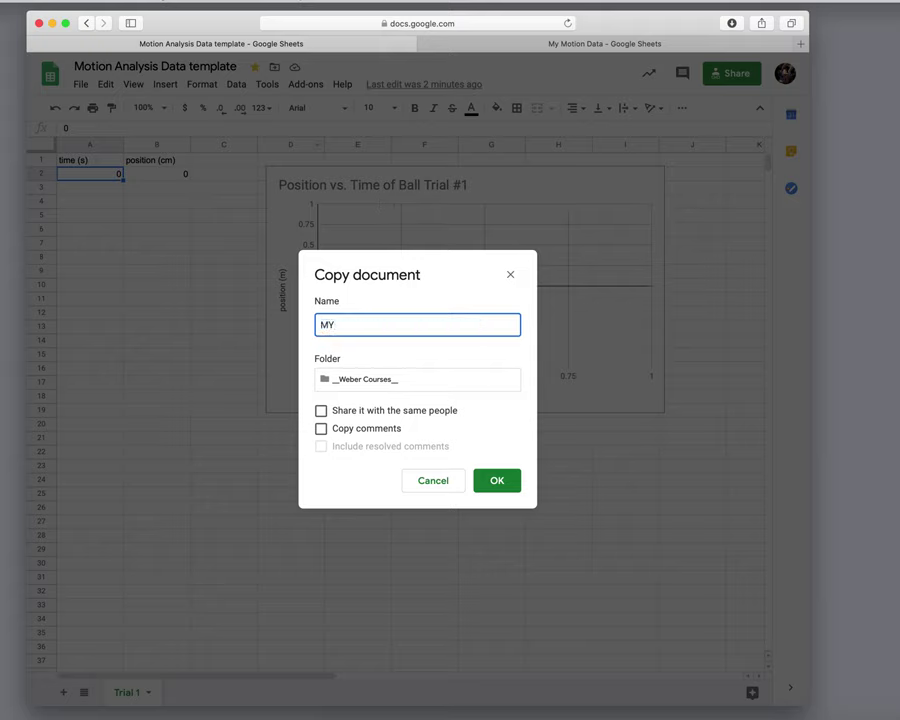
type(" DATA for Motion")
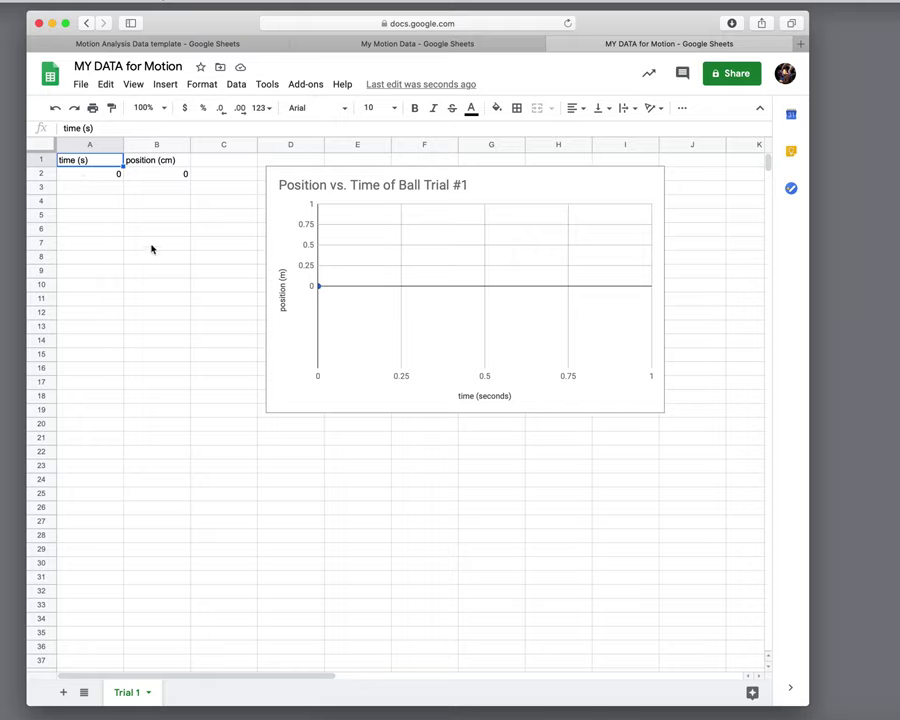
- Enter positions 10, 20, 30, 40, 50 and 120 down column B starting at B3
left_click(159, 194)
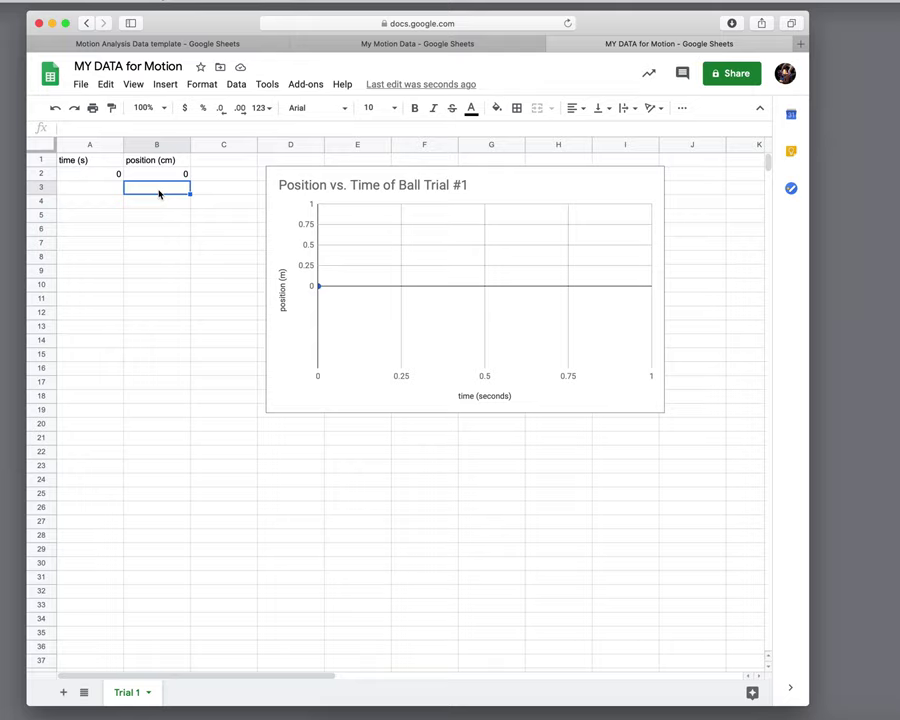
type("10")
key("Return")
type("20")
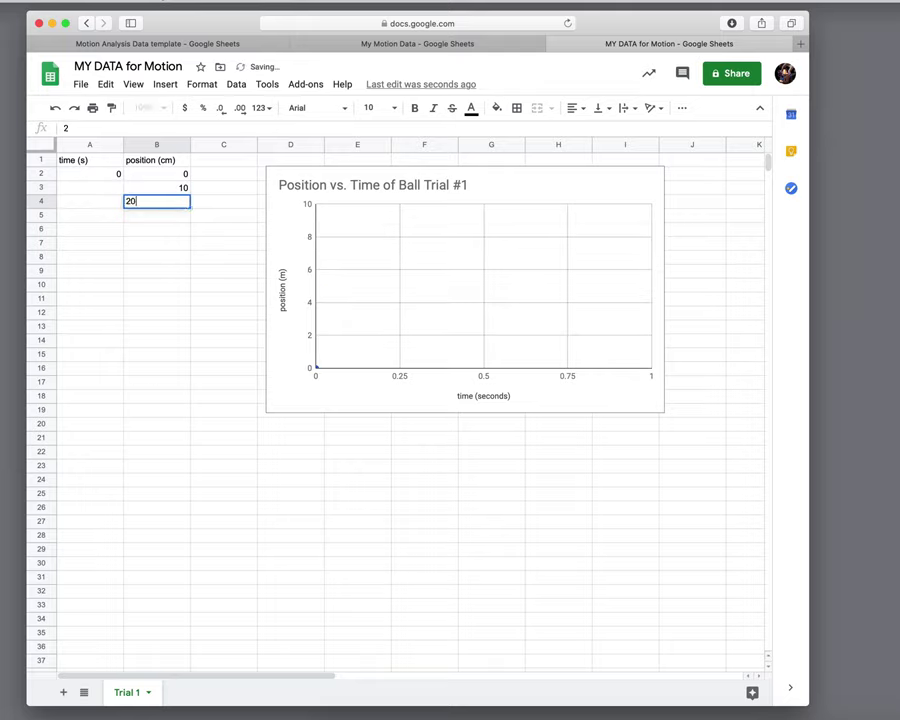
key("Return")
type("30")
key("Return")
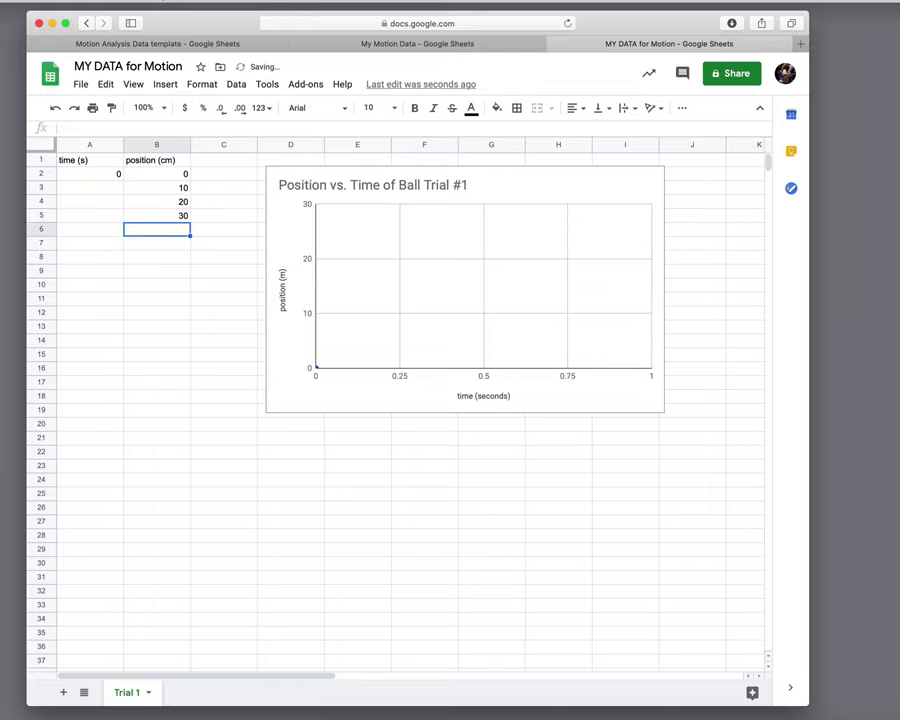
type("40")
key("Return")
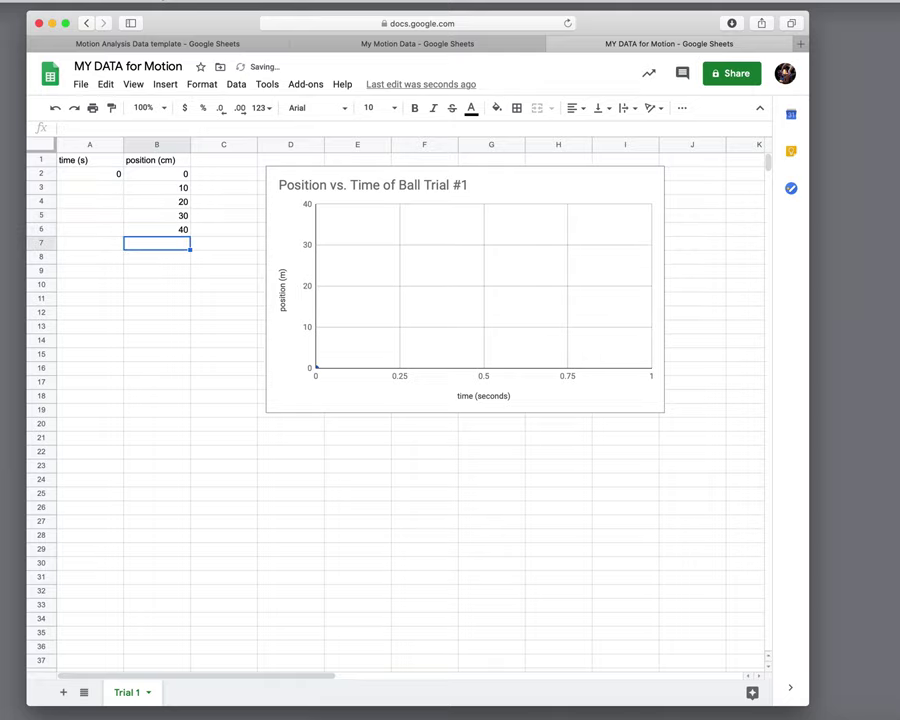
type("50")
key("Return")
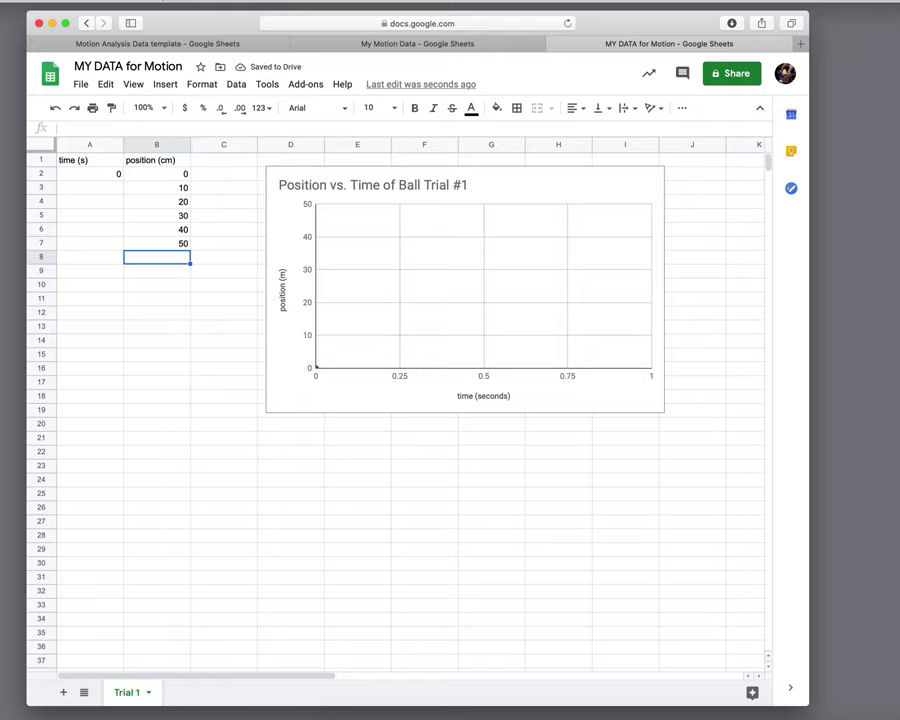
type("120")
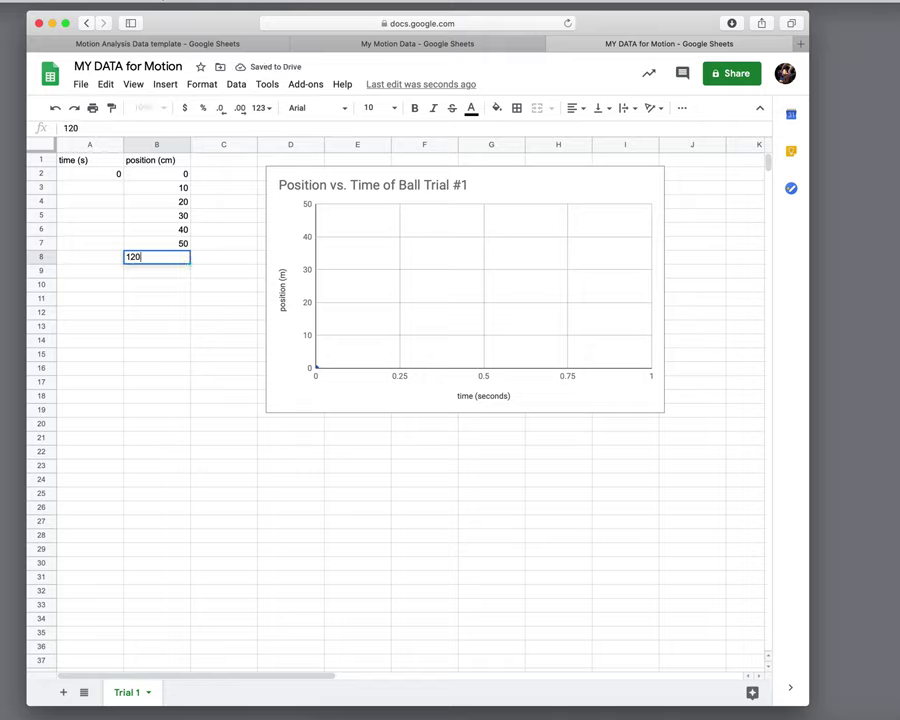
key("Return")
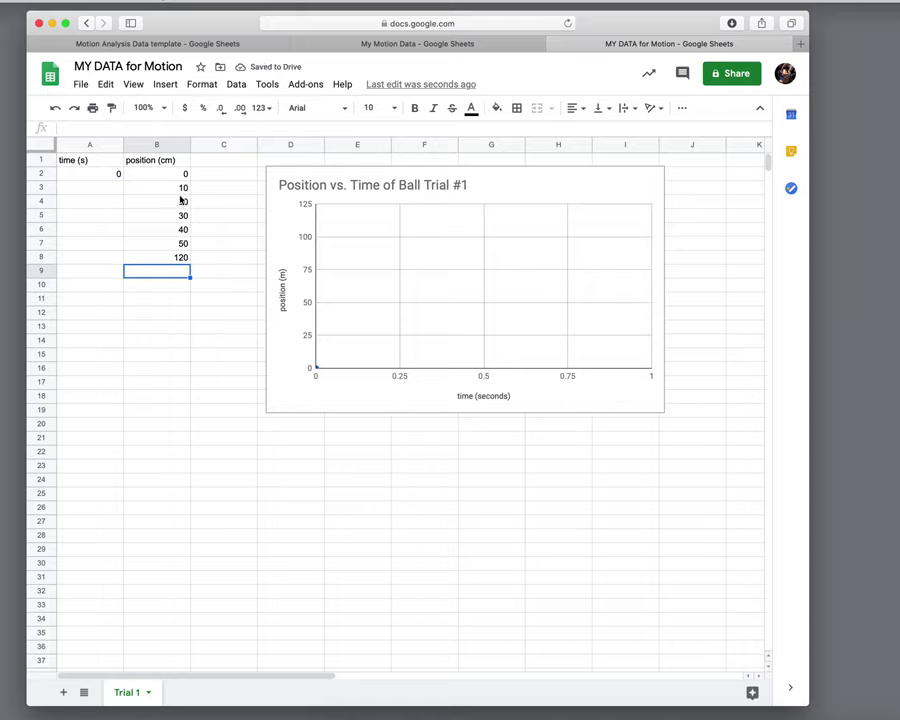
- Enter times 0.25, 0.64, 1.07 and 2.3 in A3–A6, and 5 in A8, leaving A7 blank
left_click(108, 191)
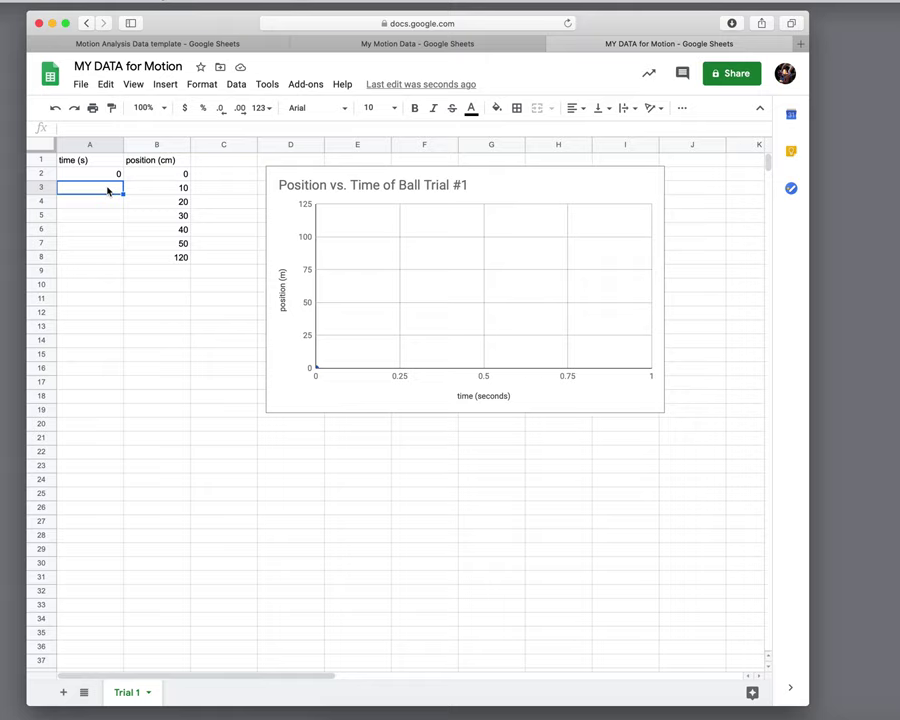
type(".25")
key("Return")
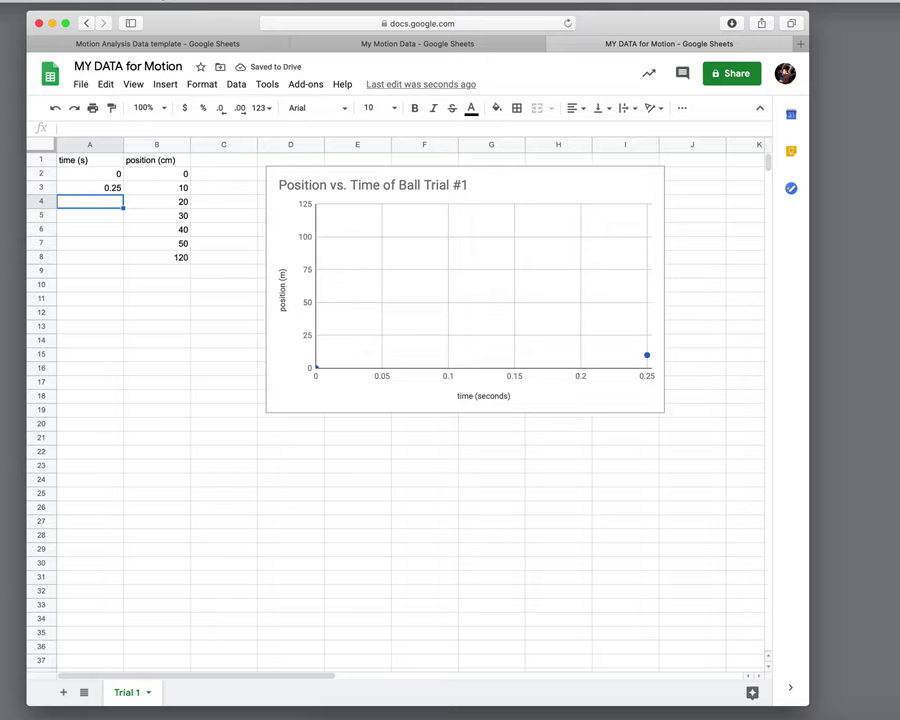
type(".64")
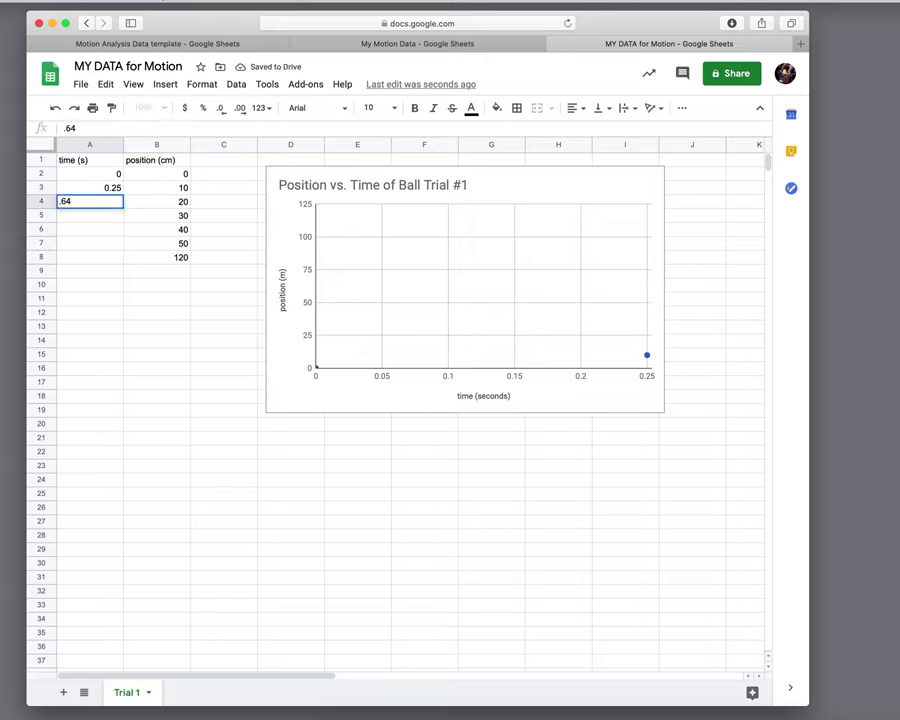
key("Return")
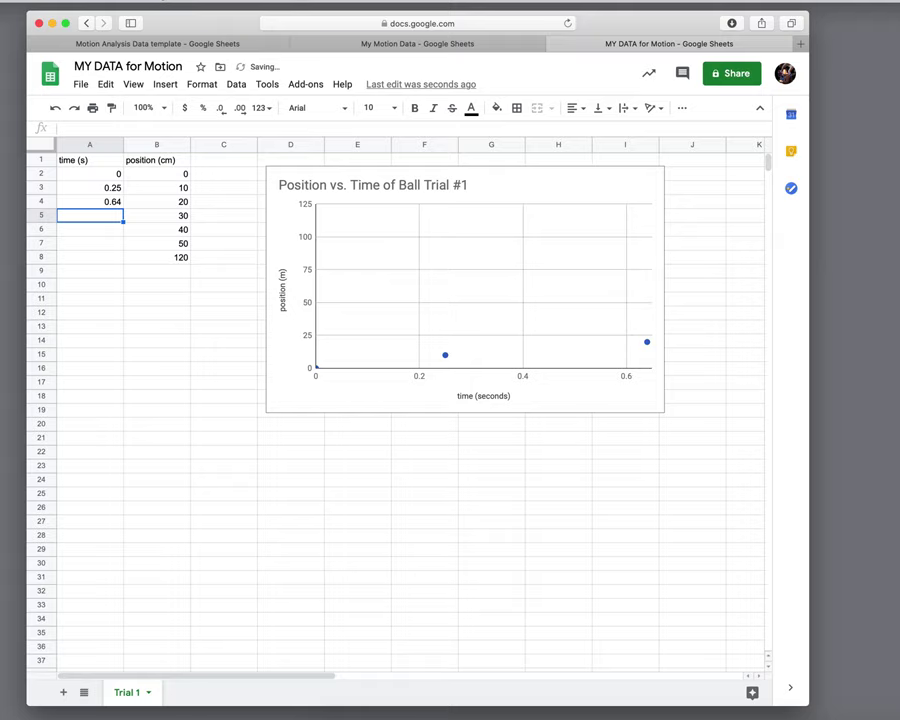
type("1.07")
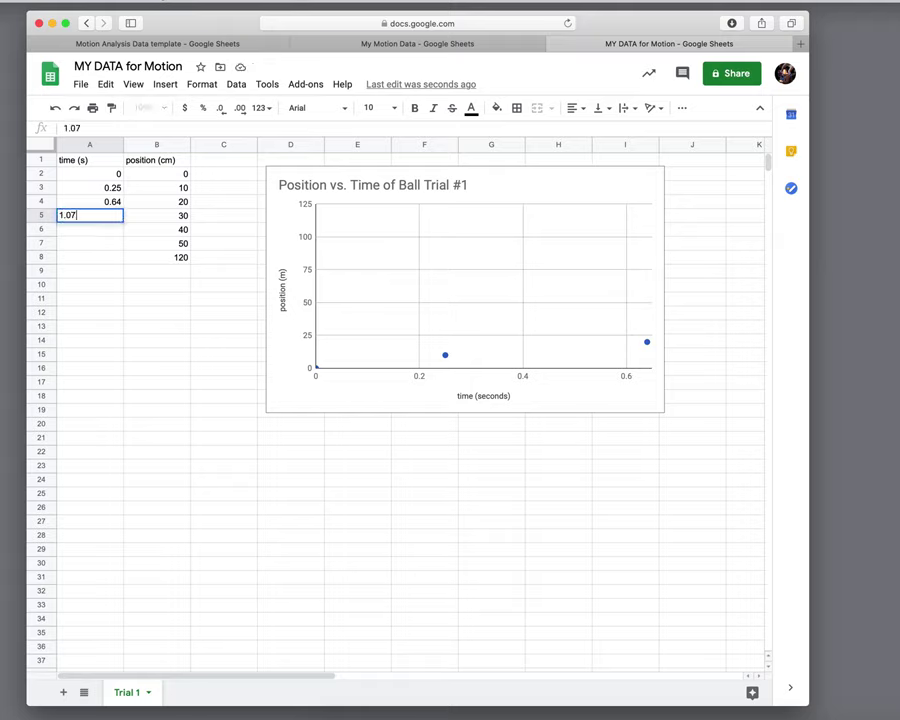
key("Return")
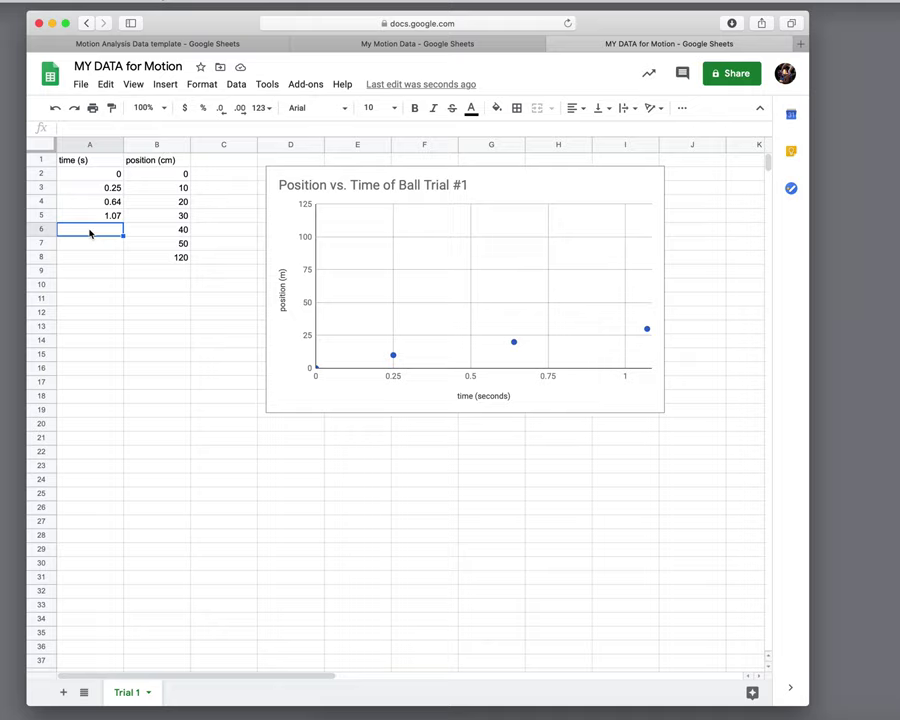
type("2.3")
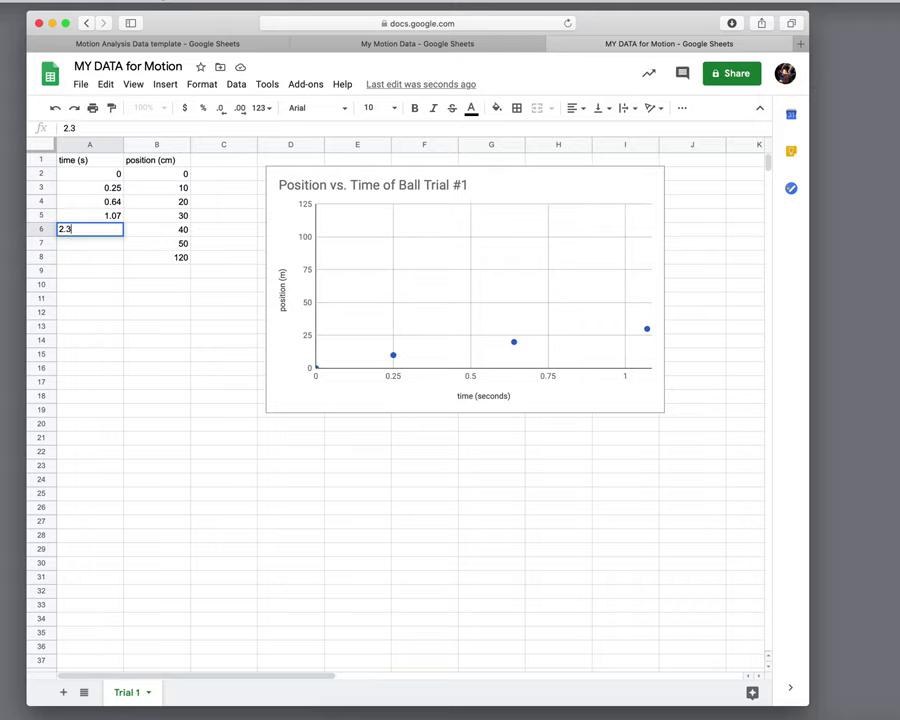
key("Return")
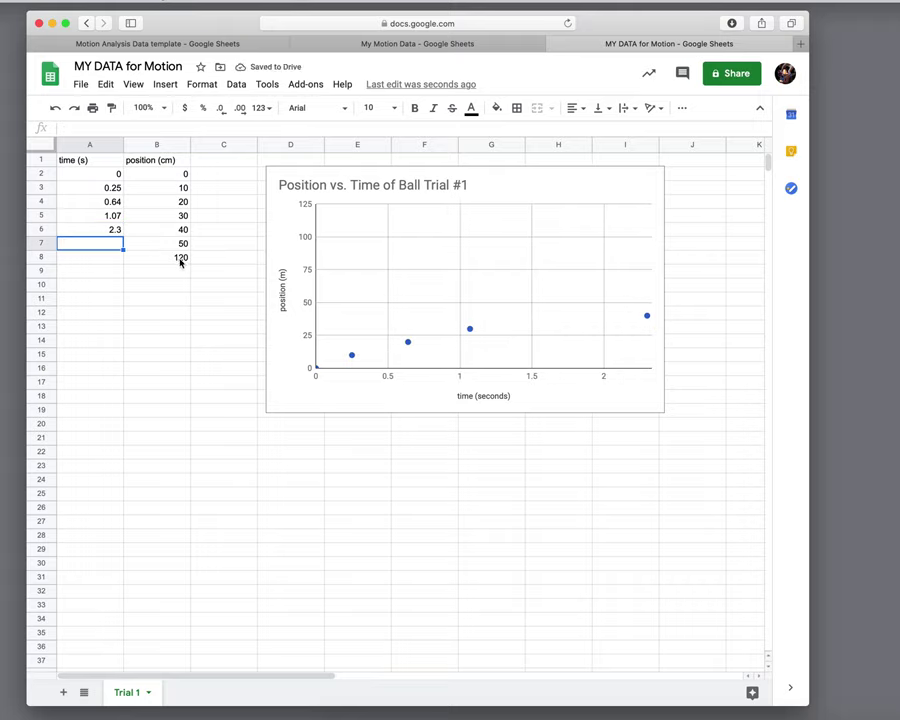
left_click(101, 261)
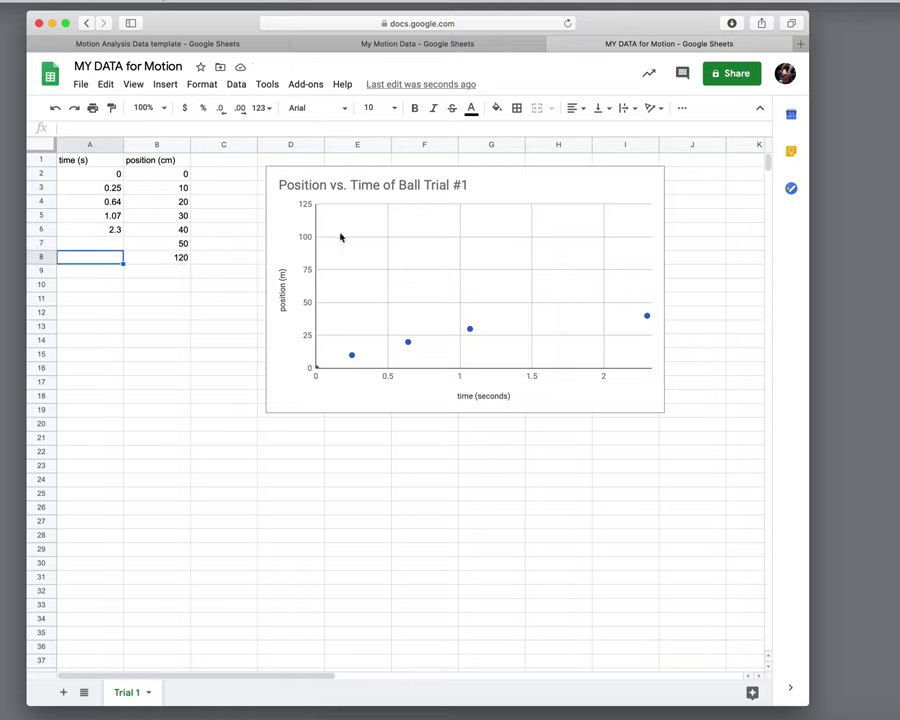
type("5")
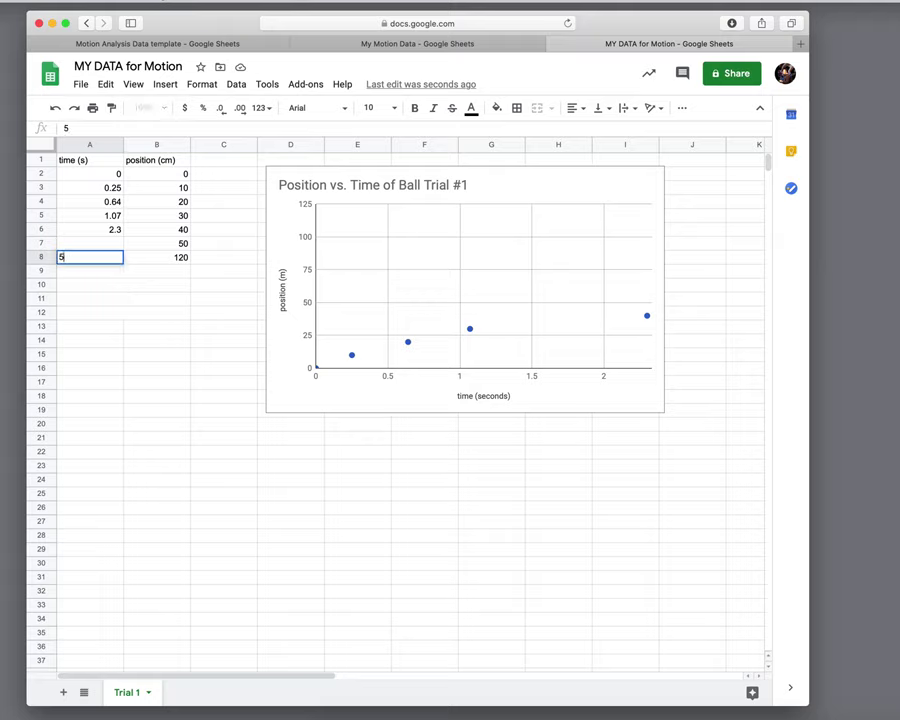
key("Return")
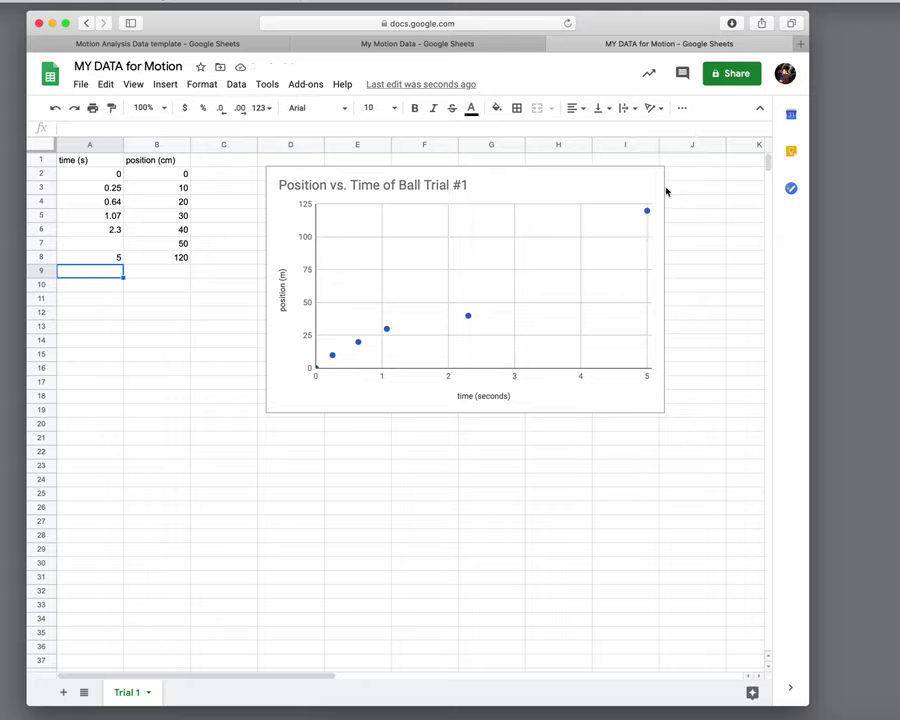
- Show the chart's context menu, then the Trial 1 sheet tab's options menu
right_click(558, 190)
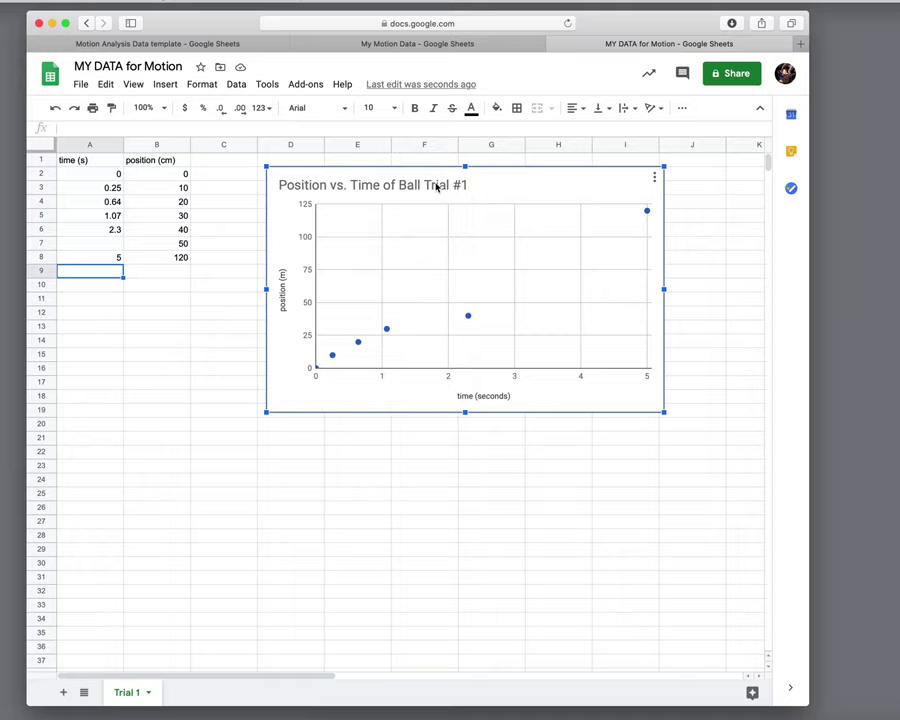
left_click(150, 693)
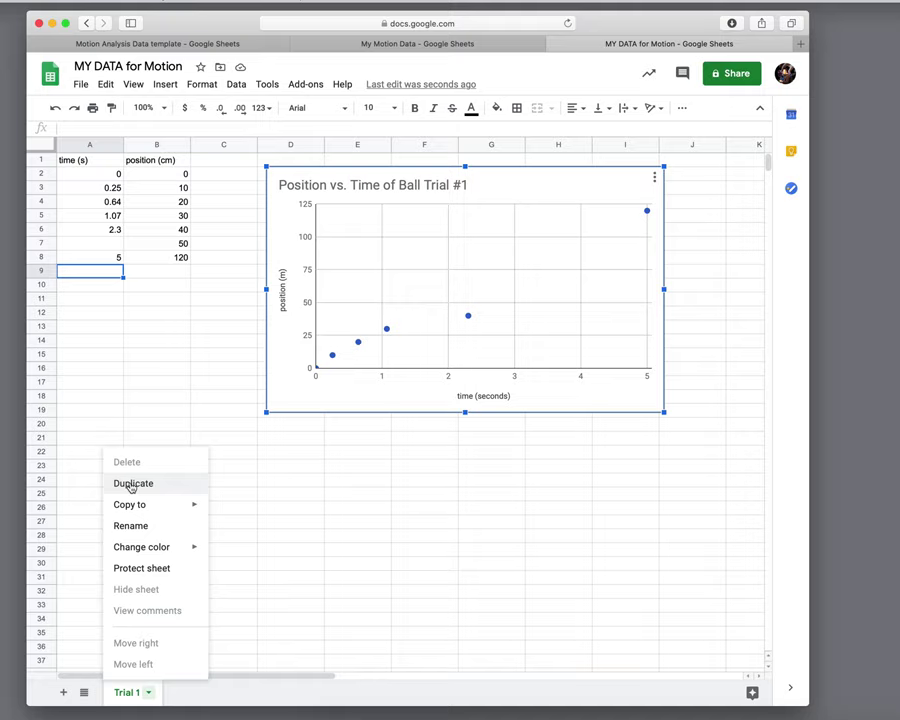
- Make the Trial #1 chart taller and move it left beside the data columns
left_click(334, 497)
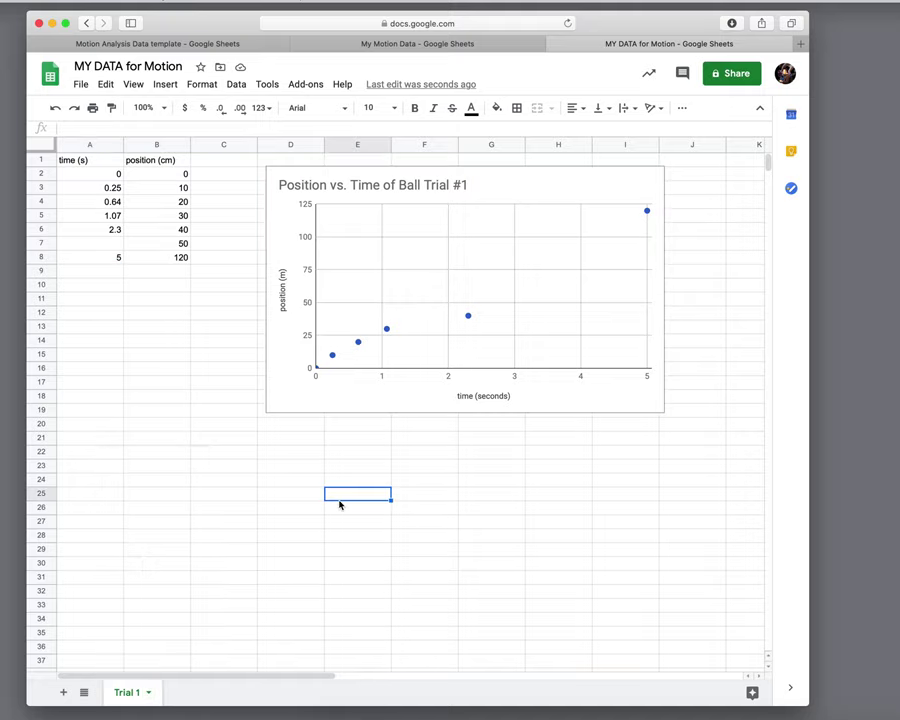
left_click(292, 399)
left_click_drag(266, 411, 320, 380)
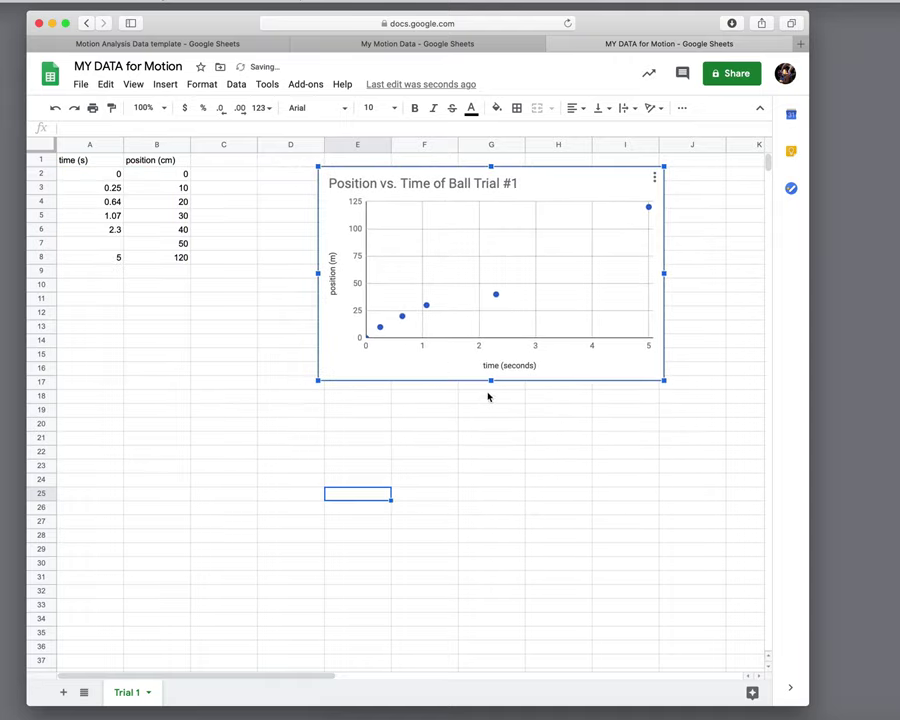
left_click_drag(490, 381, 488, 474)
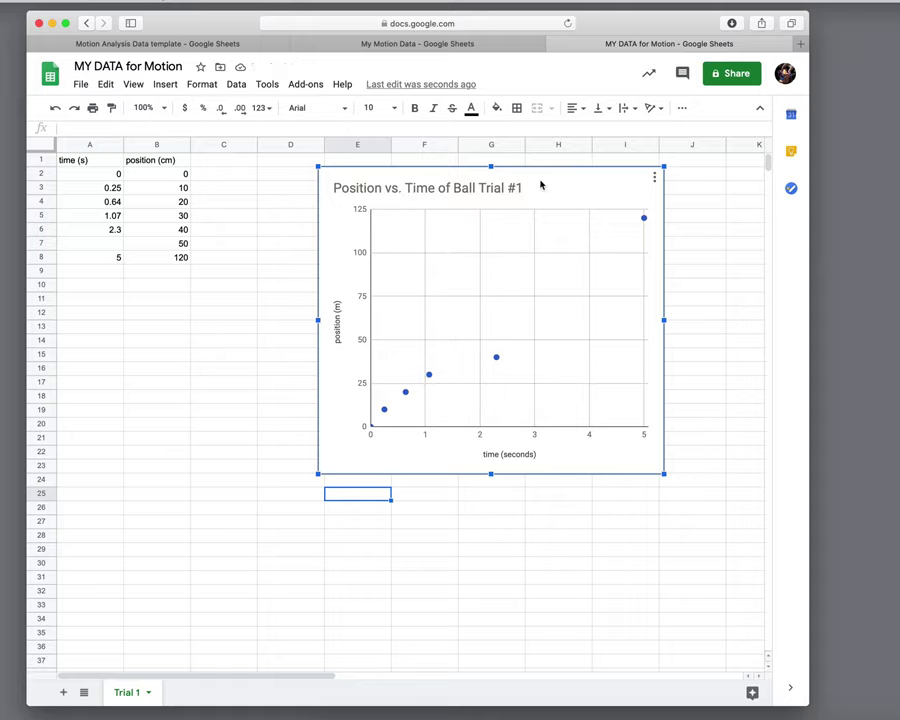
left_click_drag(540, 185, 464, 184)
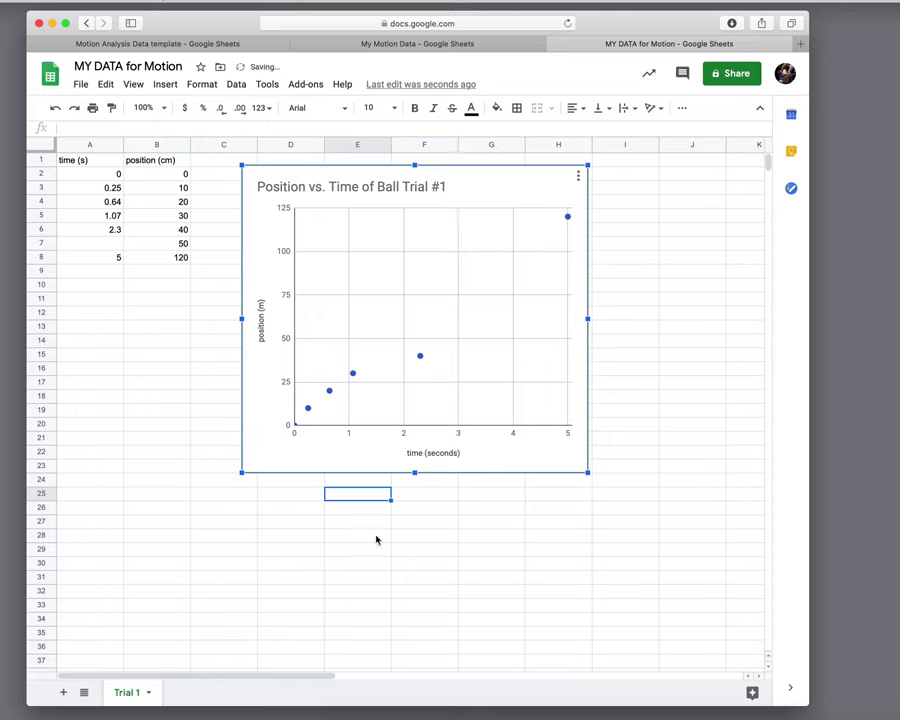